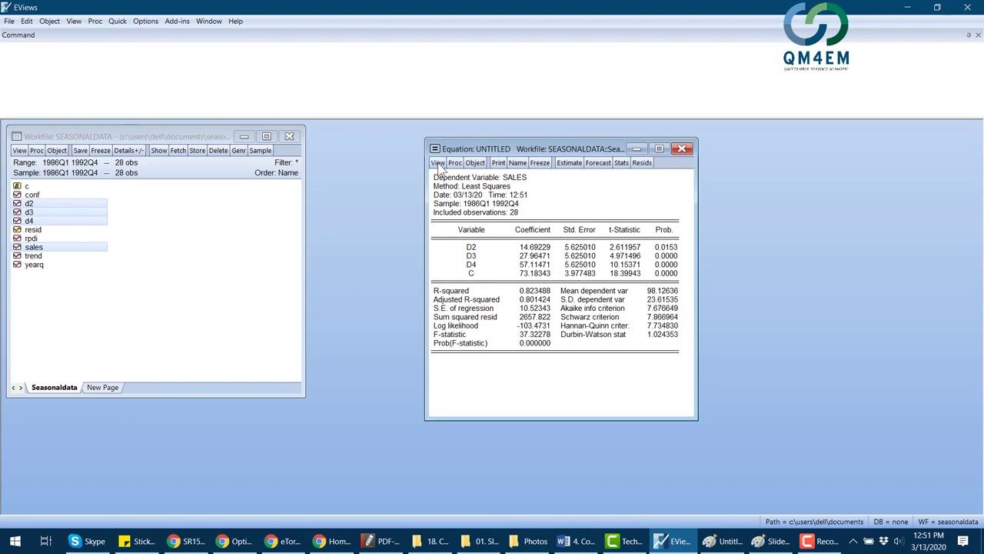
Save the ordinary residuals of the SALES equation as a new series named resid01.
left_click(438, 162)
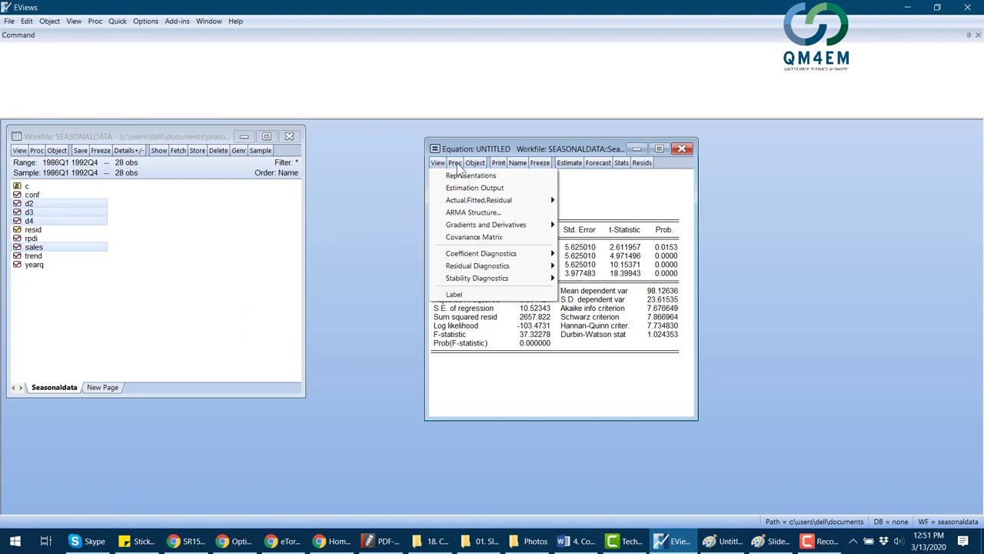
left_click(456, 164)
left_click(456, 164)
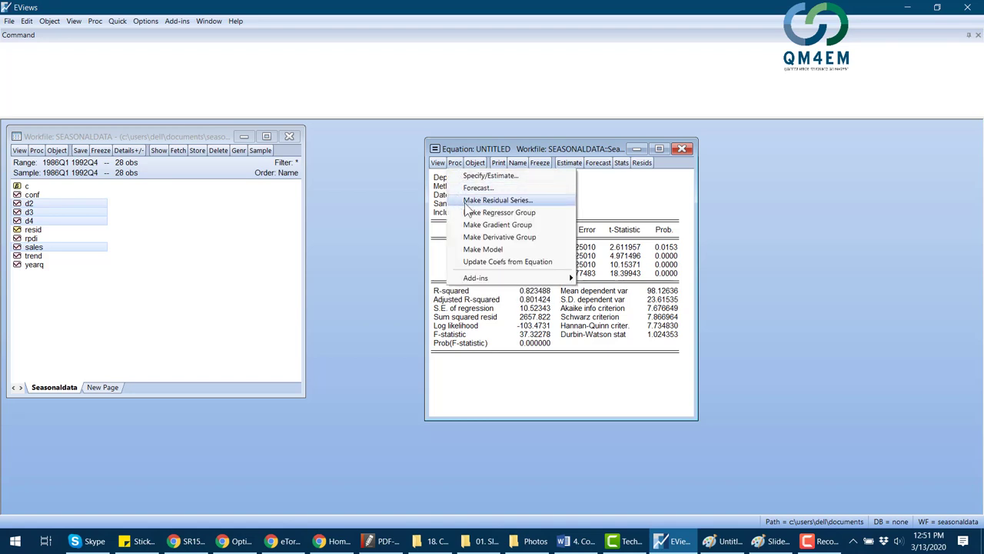
left_click(541, 200)
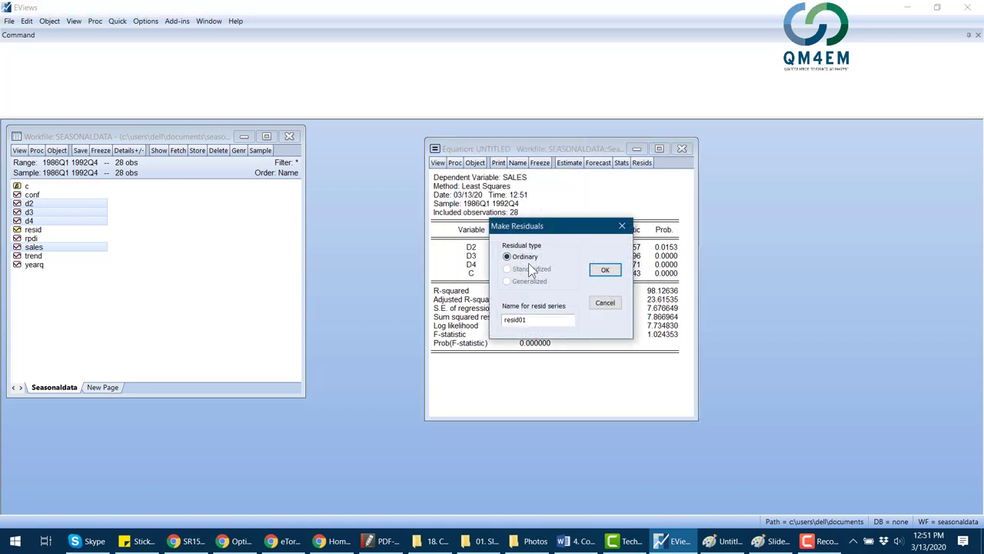
double_click(528, 319)
left_click(542, 318)
left_click(599, 273)
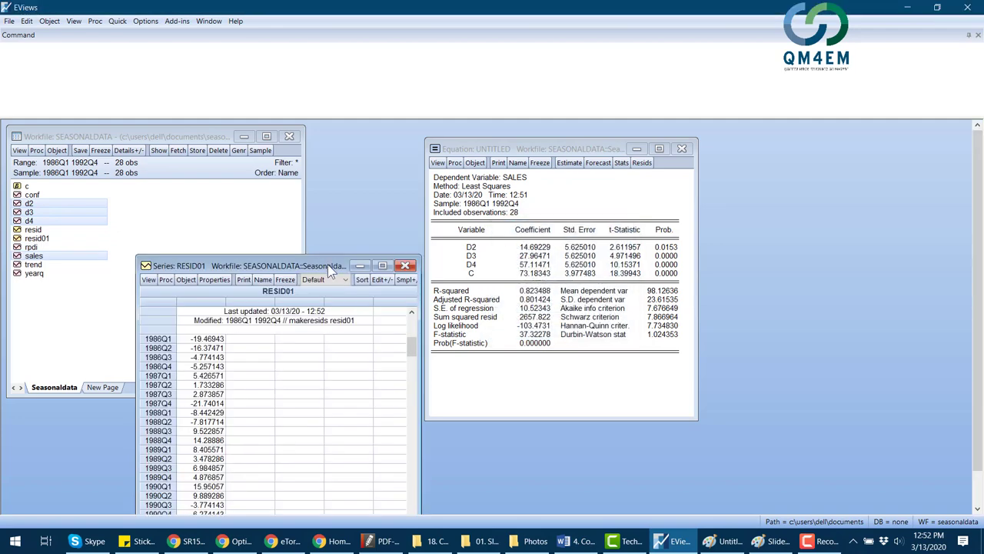
left_click_drag(303, 266, 312, 158)
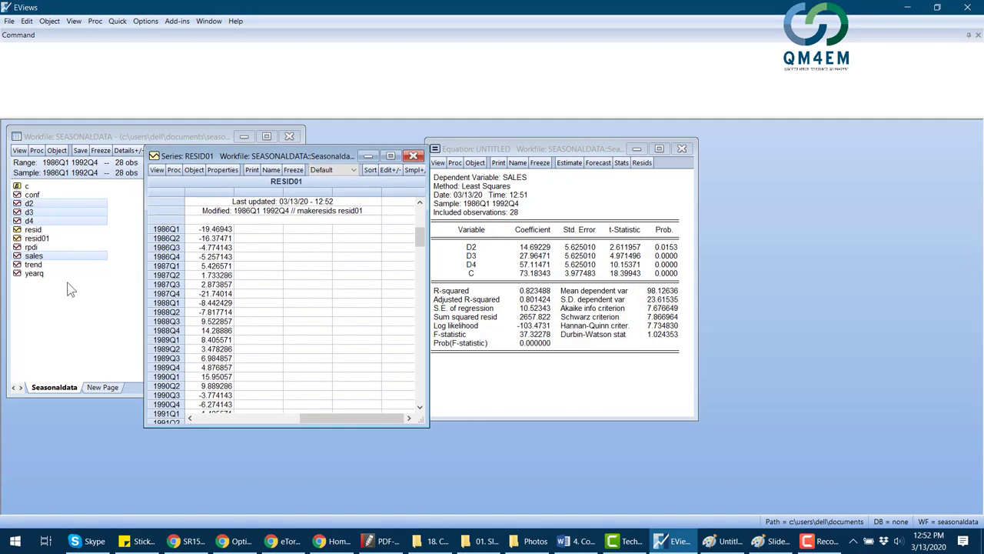
Open resid01 and resid together as a group to compare their values, and discard the untitled group.
left_click(37, 238)
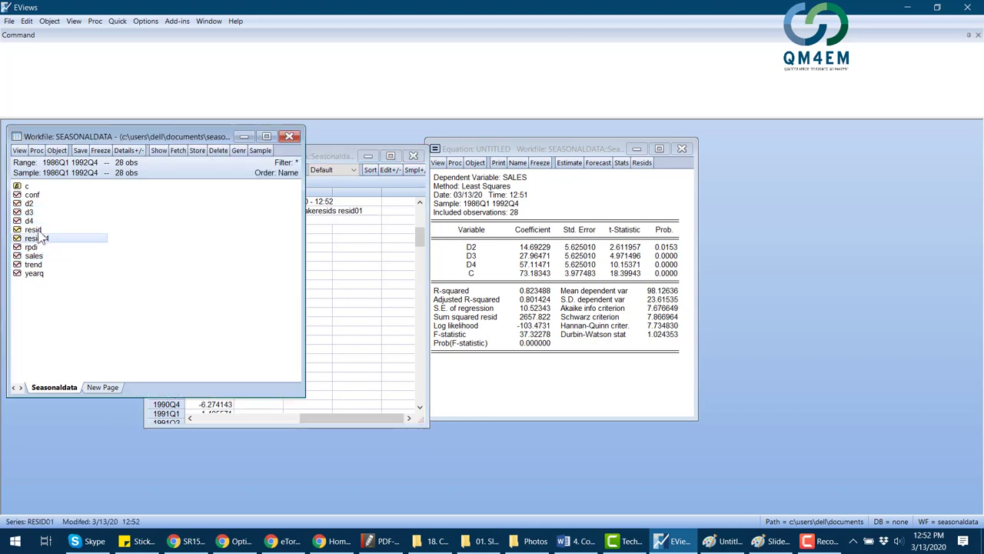
left_click(36, 229, "ctrl")
right_click(48, 229)
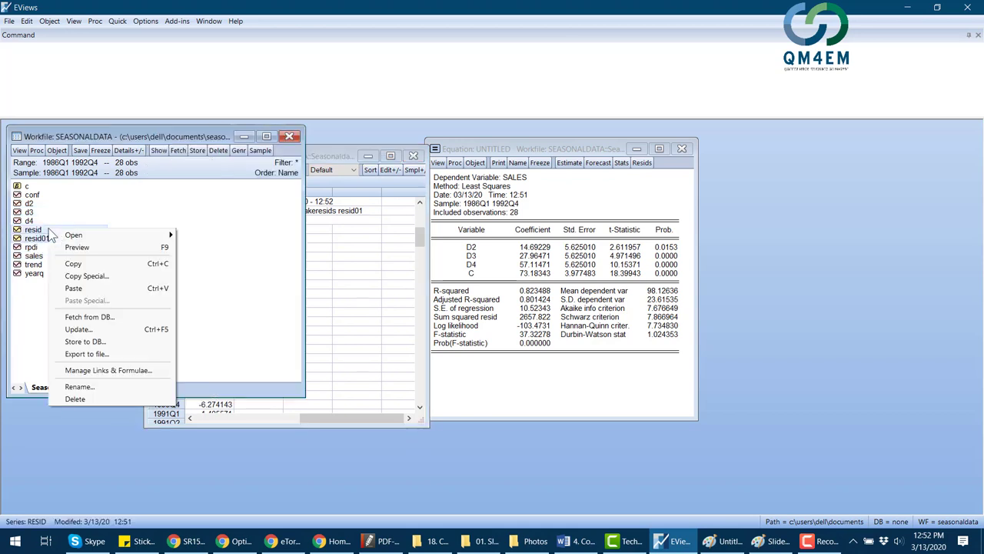
mouse_move(154, 235)
left_click(206, 236)
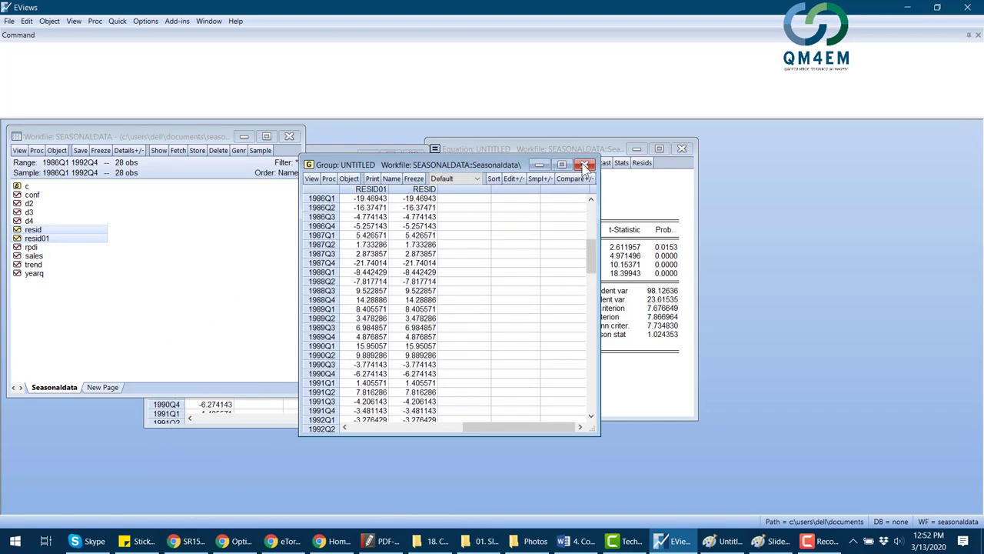
left_click_drag(391, 189, 466, 192)
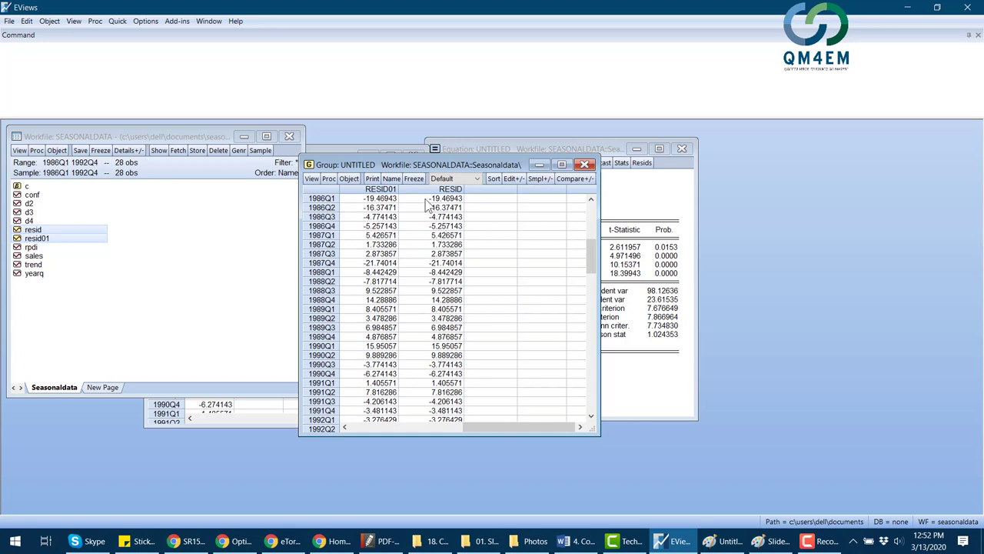
left_click(38, 236)
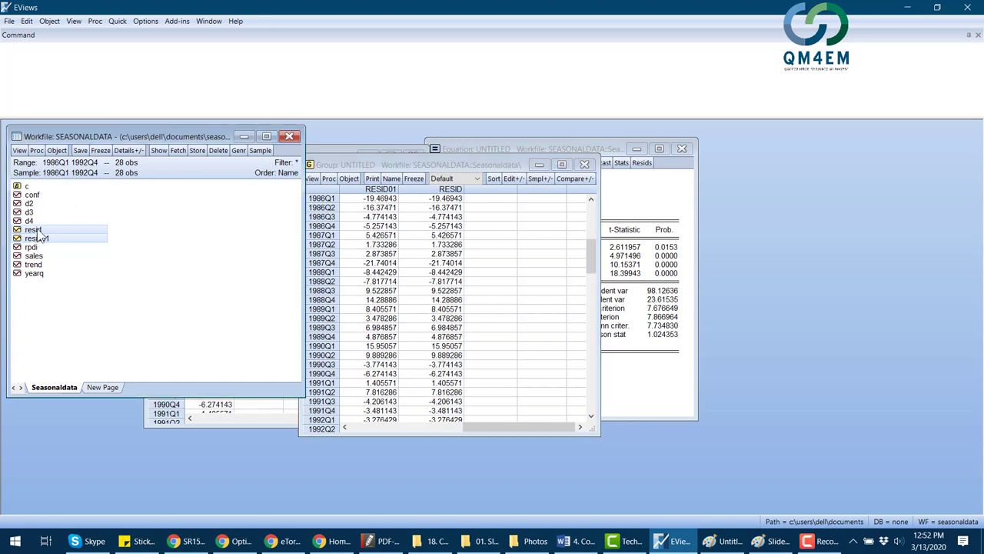
left_click(584, 164)
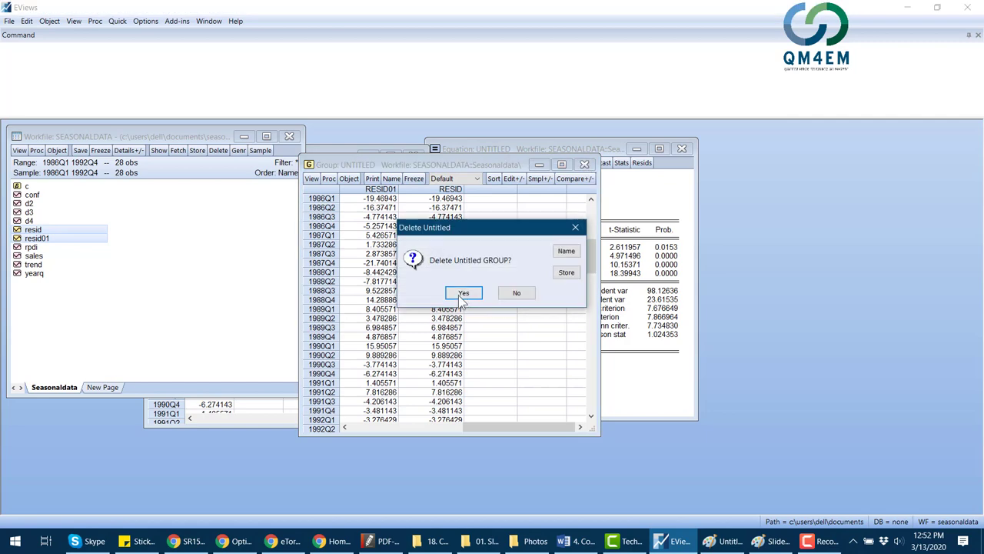
left_click(461, 298)
Arrange the RESID01 series and equation windows beside the workfile so the object list and full regression output can be read.
left_click_drag(500, 151, 605, 151)
left_click_drag(332, 159, 456, 141)
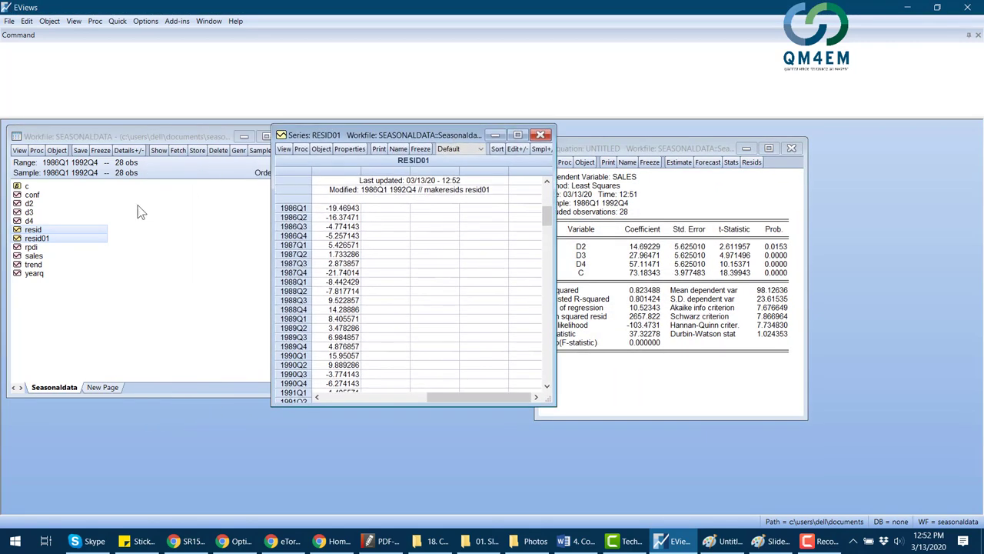
left_click(44, 237)
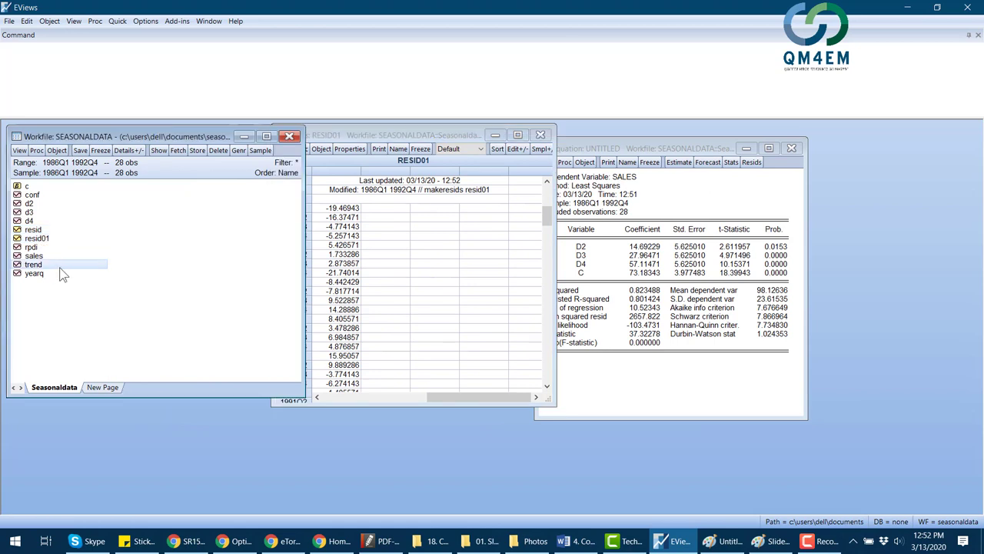
left_click(30, 230)
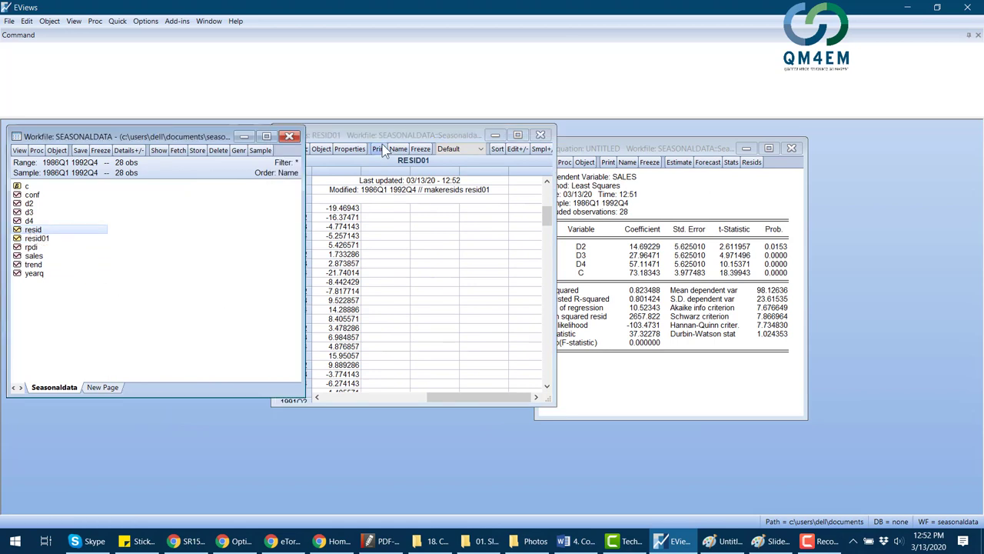
left_click_drag(526, 136, 468, 138)
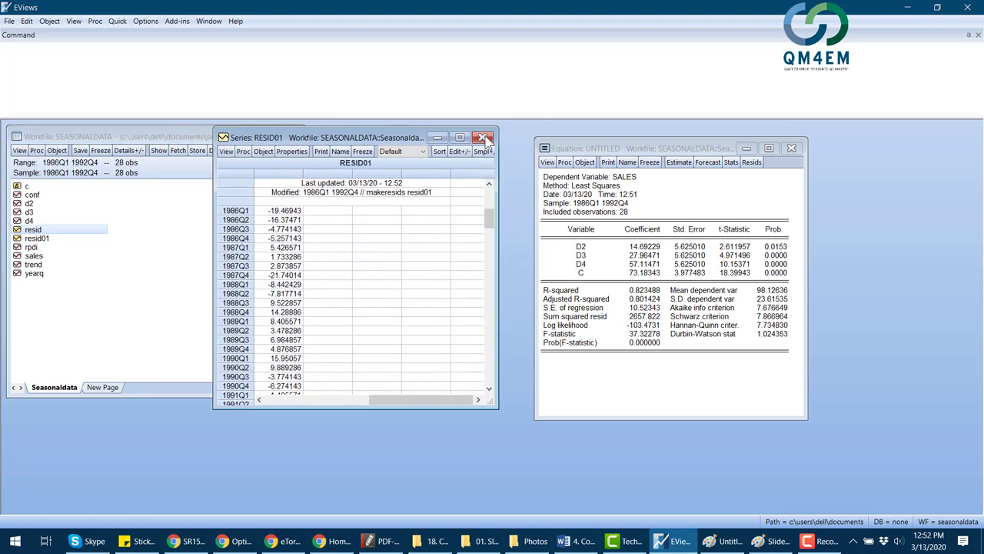
left_click_drag(396, 143, 498, 145)
left_click_drag(623, 152, 590, 140)
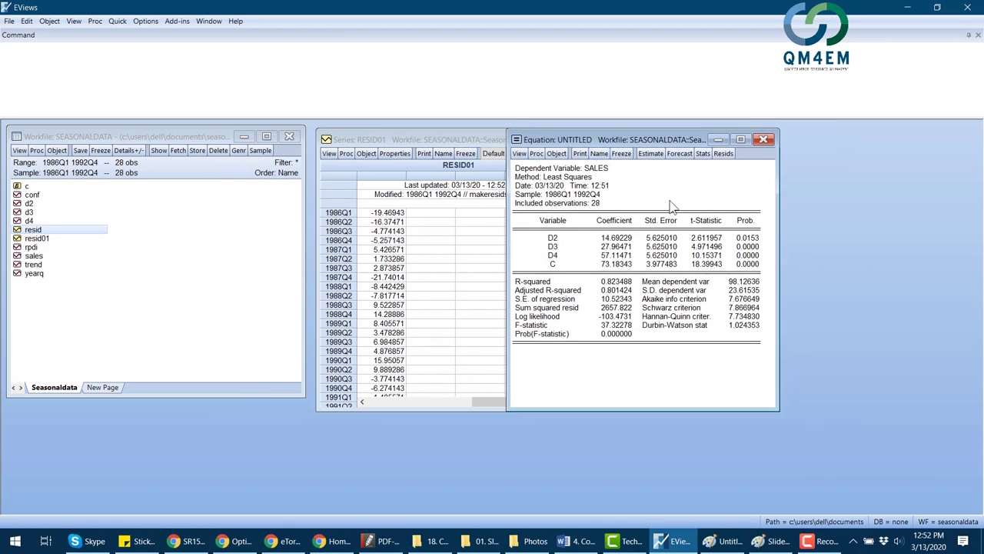
Look up the mean dependent variable in the SALES regression output.
left_click(733, 284)
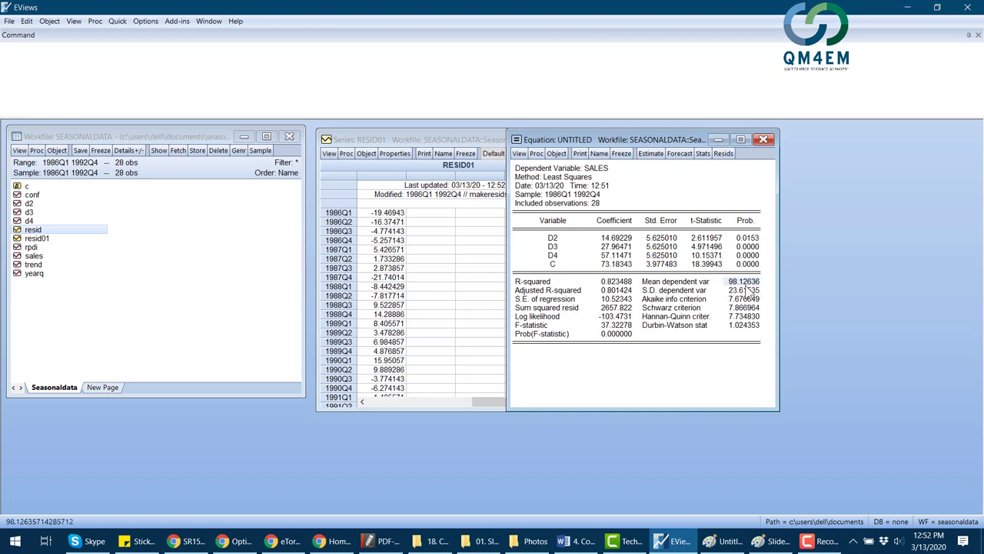
left_click(651, 283)
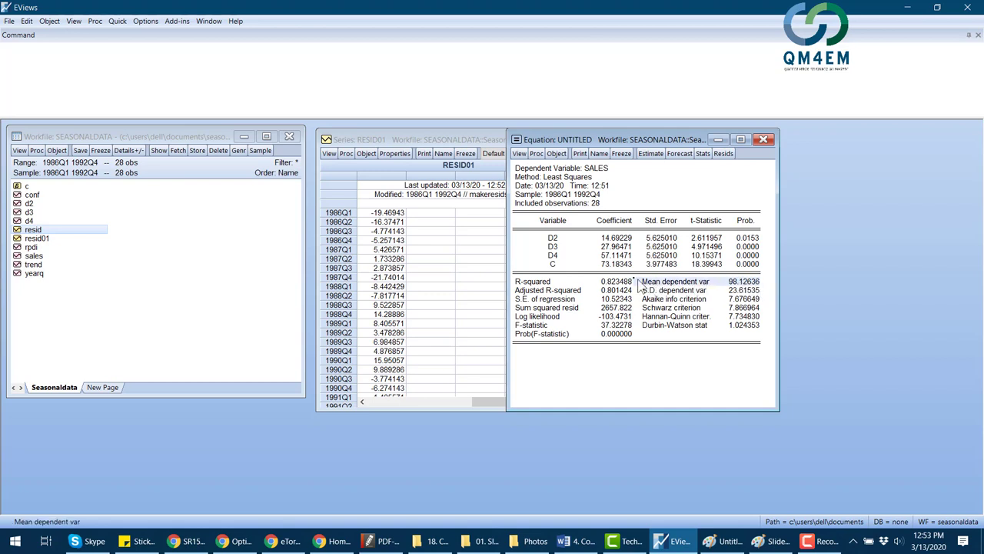
left_click(366, 154)
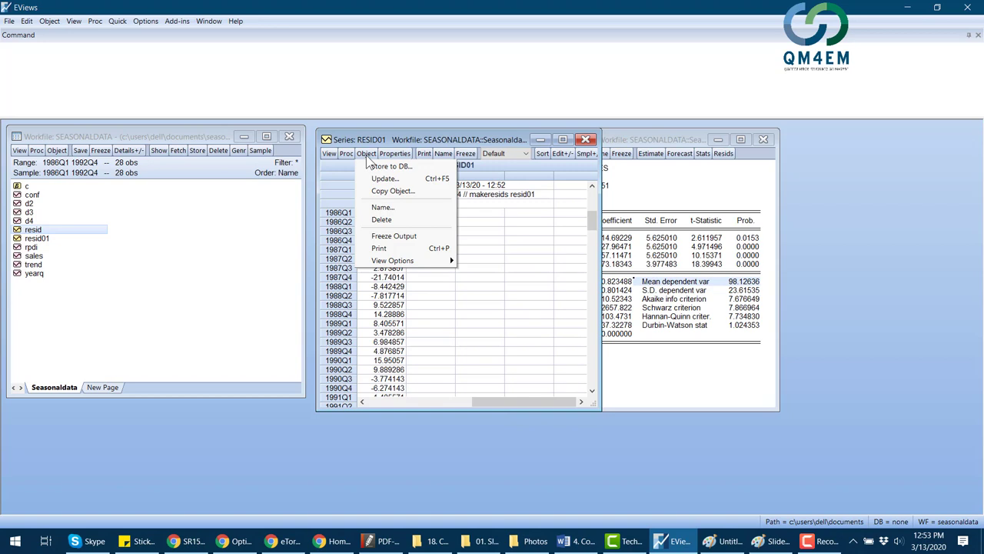
left_click(346, 154)
left_click(670, 137)
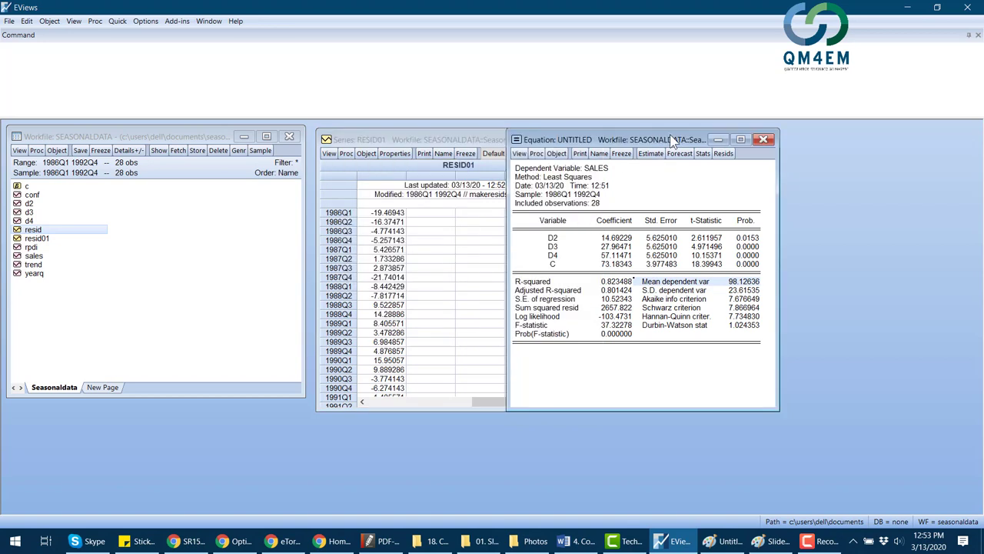
left_click(346, 153)
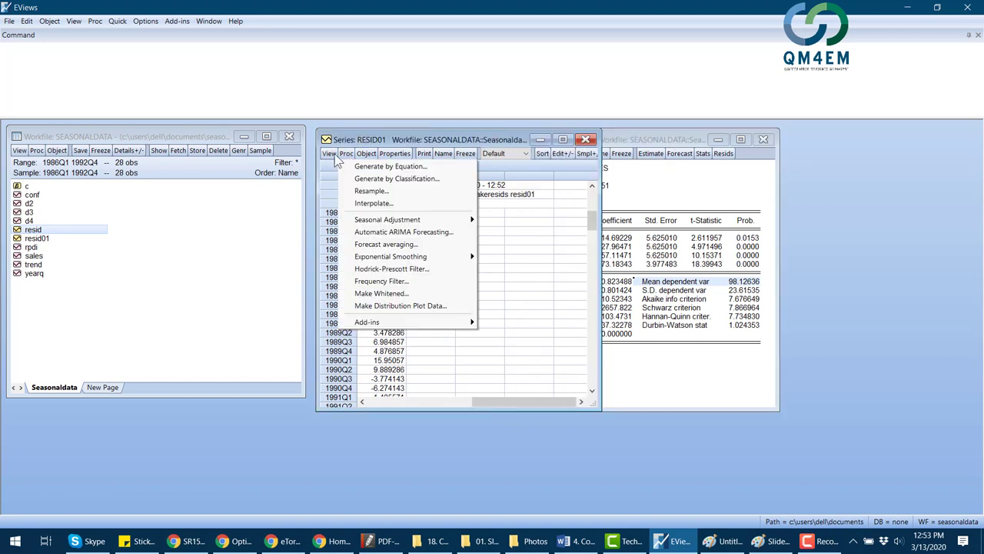
Generate a new series in the workfile with the equation deseasonlized_sales = resid01 + 98.12636.
left_click(59, 151)
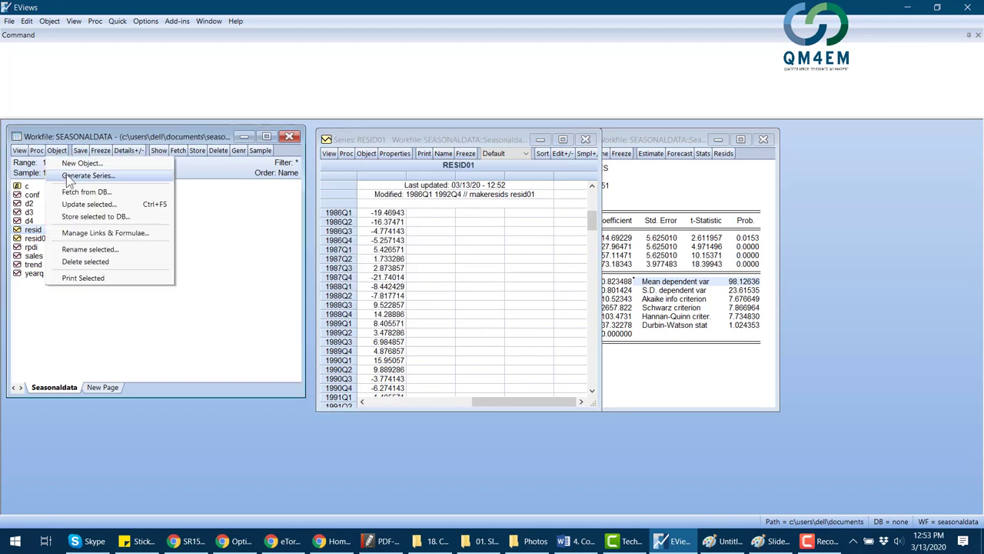
left_click(85, 175)
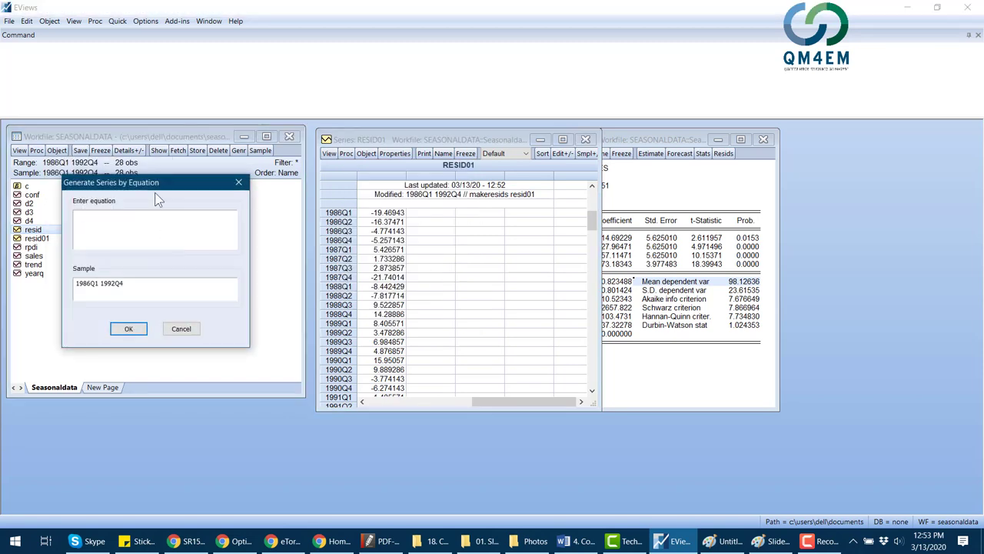
type("deseasonlized")
key("BackSpace")
key("BackSpace")
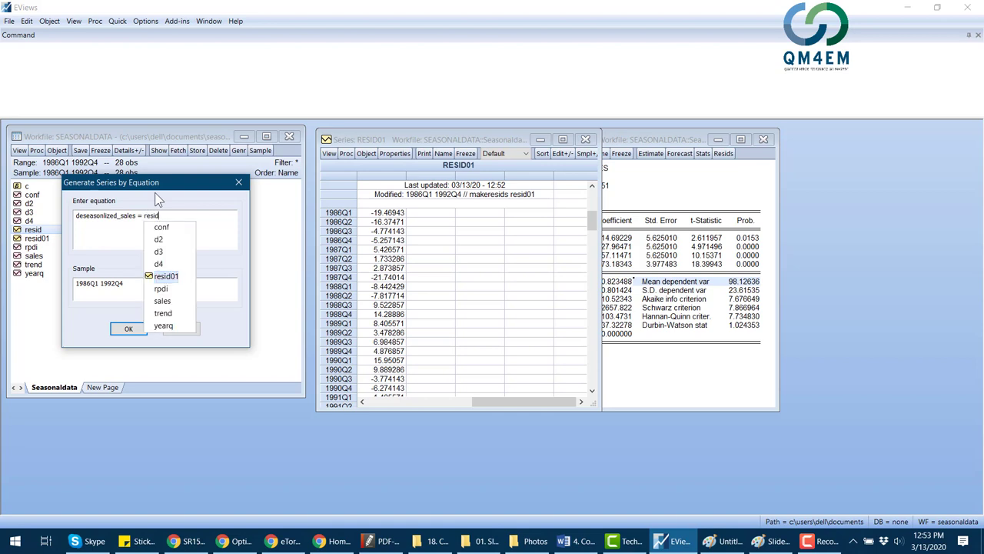
left_click(167, 276)
type("+")
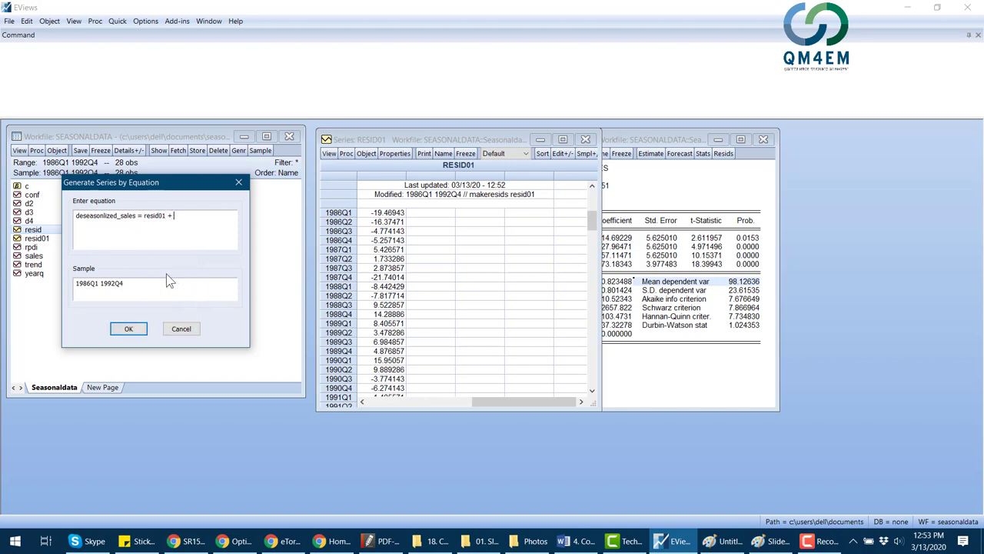
type(" 98.12")
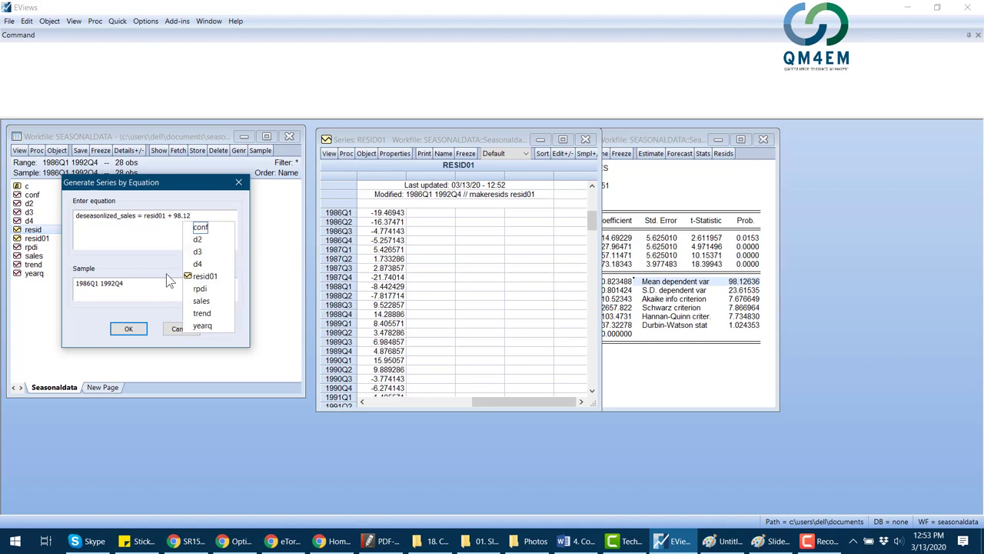
type("636")
key("Escape")
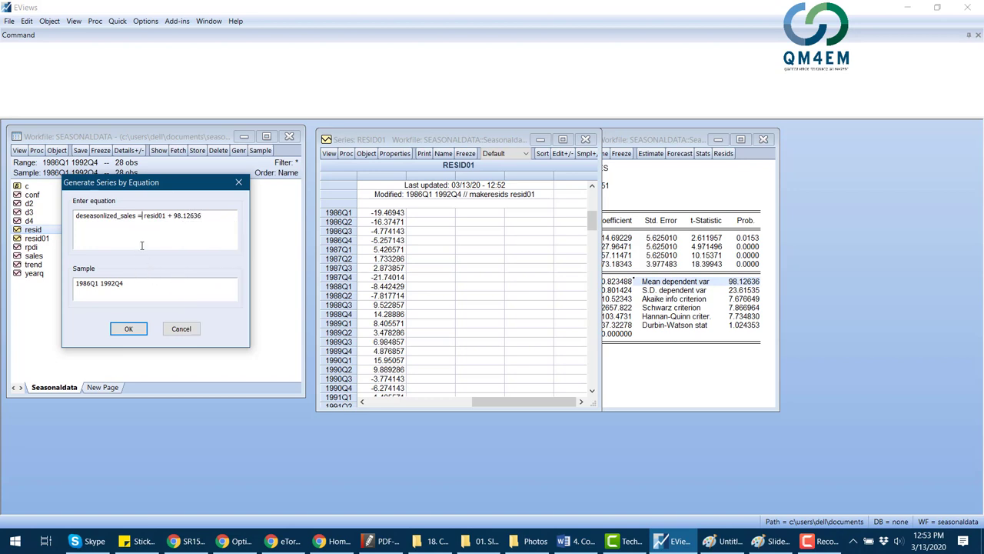
left_click(128, 329)
left_click_drag(144, 216, 205, 218)
left_click(203, 246)
left_click(123, 329)
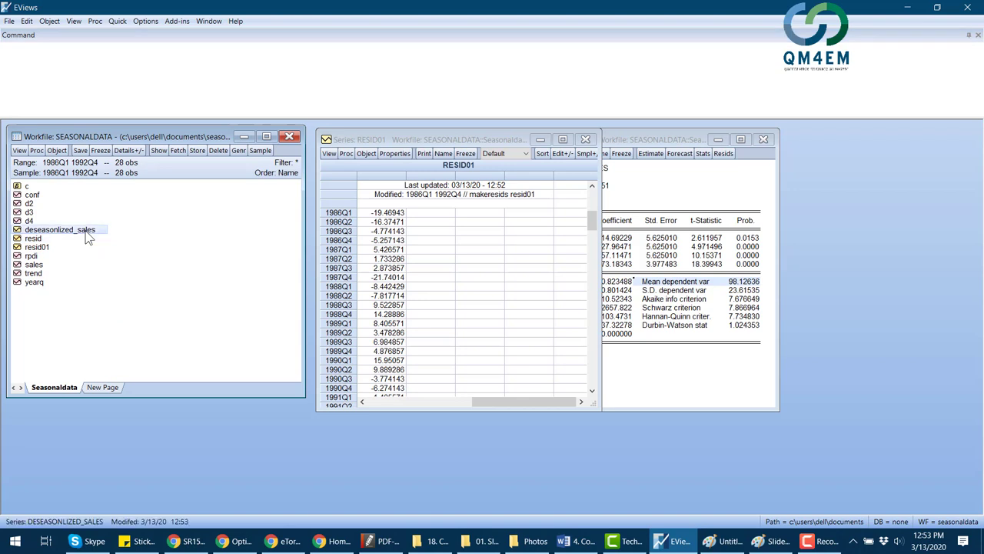
left_click(57, 151)
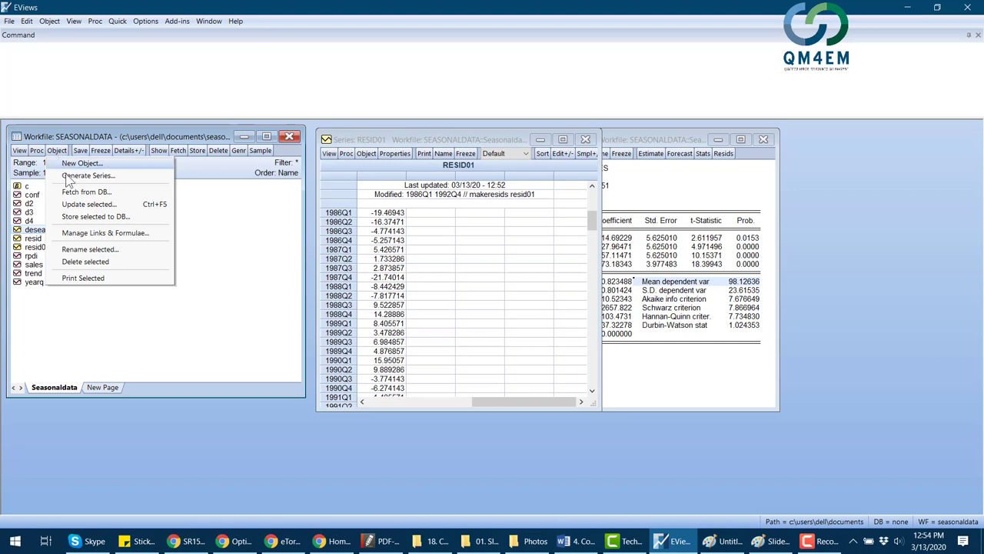
left_click(71, 176)
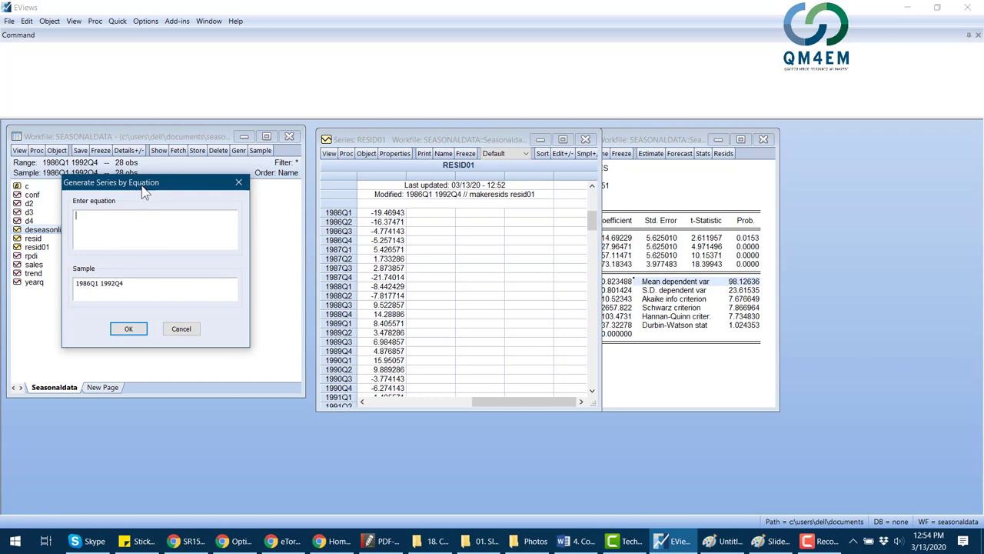
left_click_drag(142, 187, 189, 197)
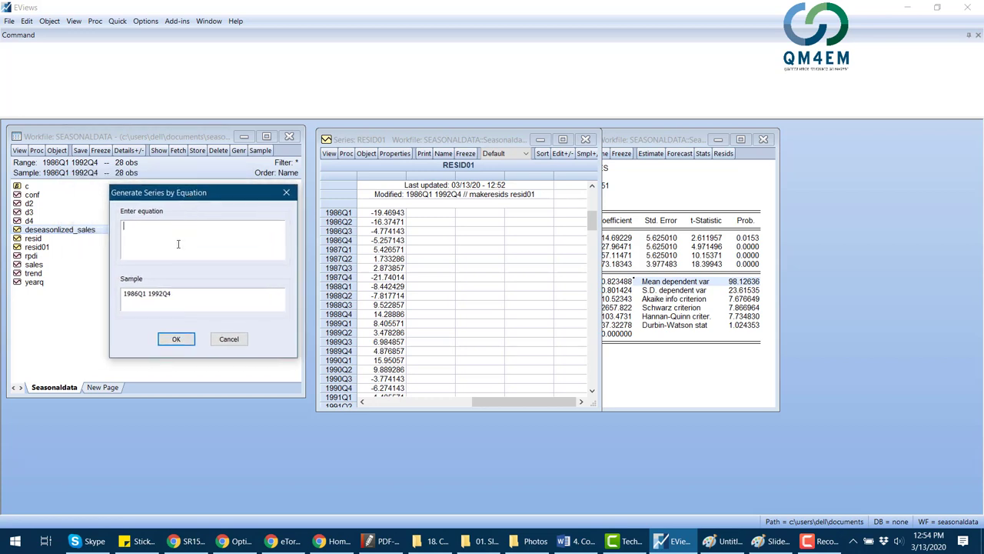
type("de")
key("BackSpace")
key("BackSpace")
type("mean")
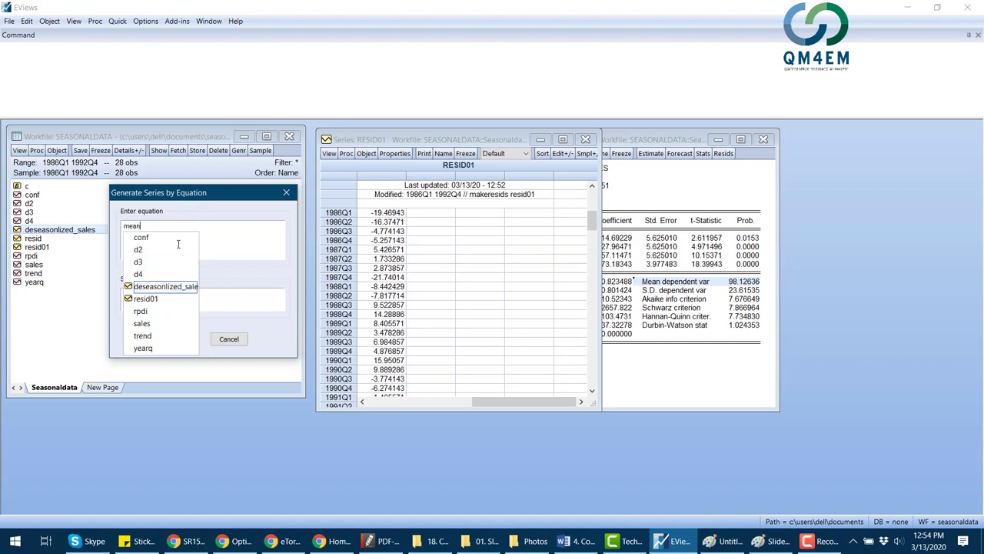
type(" = @")
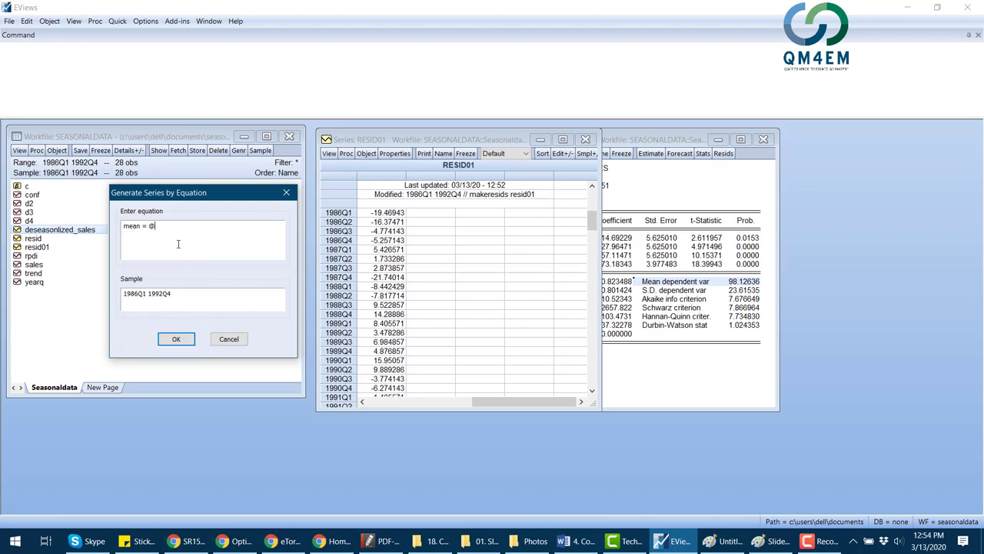
type("mean(sales")
left_click(176, 339)
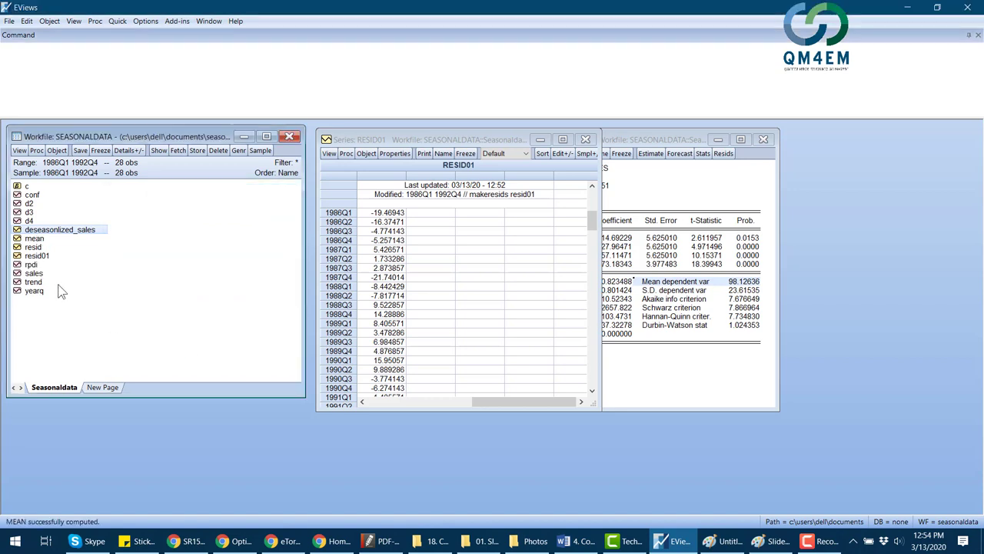
left_click(32, 239)
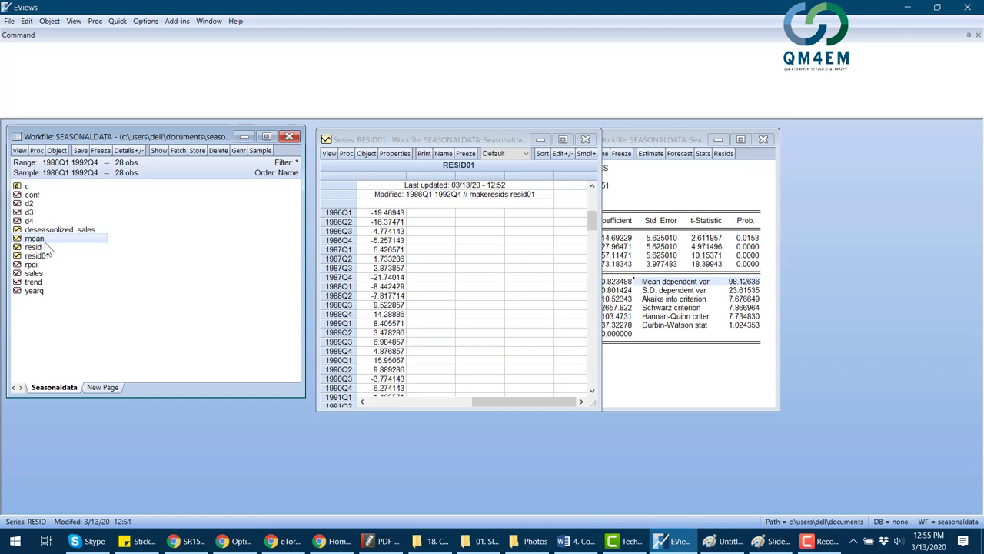
Open the mean series beside the regression output and check its quarterly values against the mean dependent variable.
double_click(37, 238)
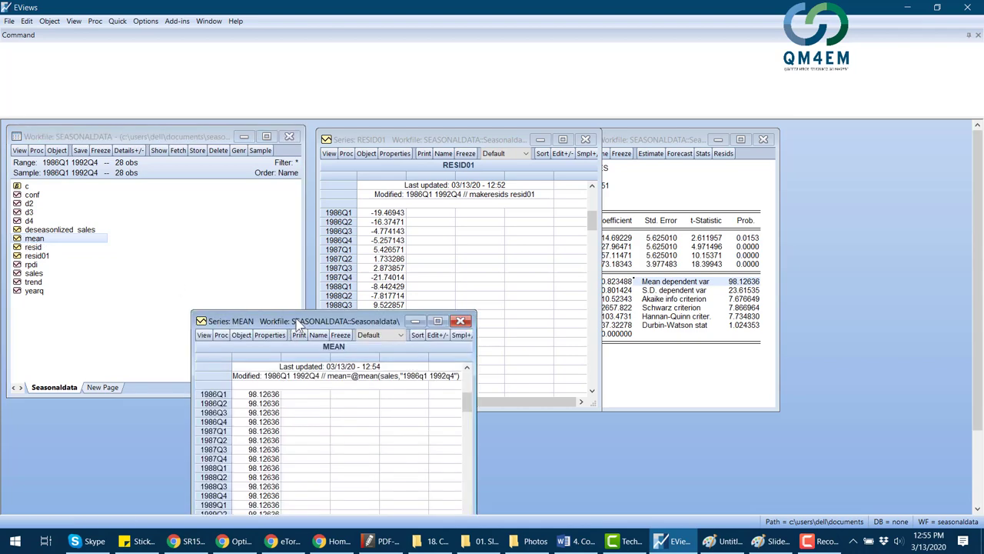
left_click_drag(292, 323, 435, 132)
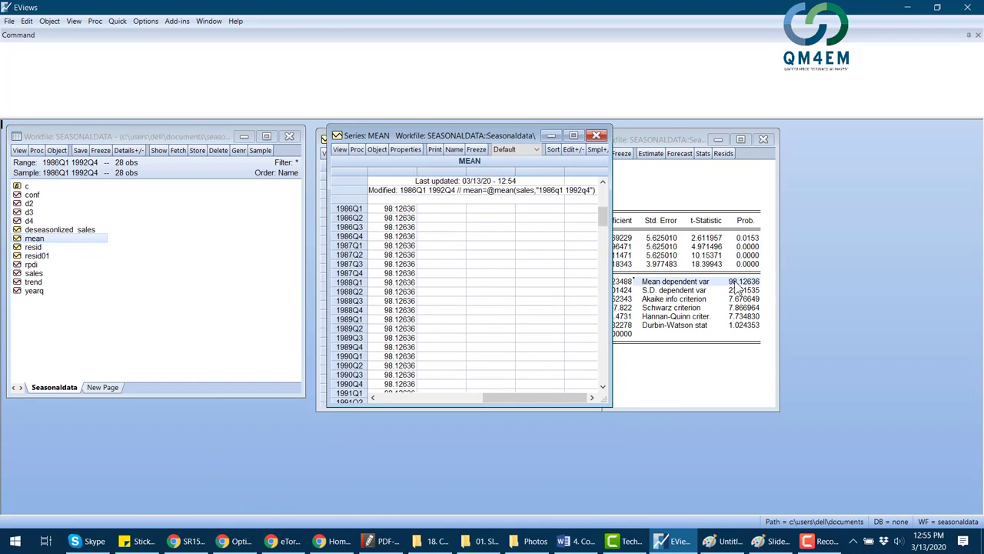
left_click(400, 208)
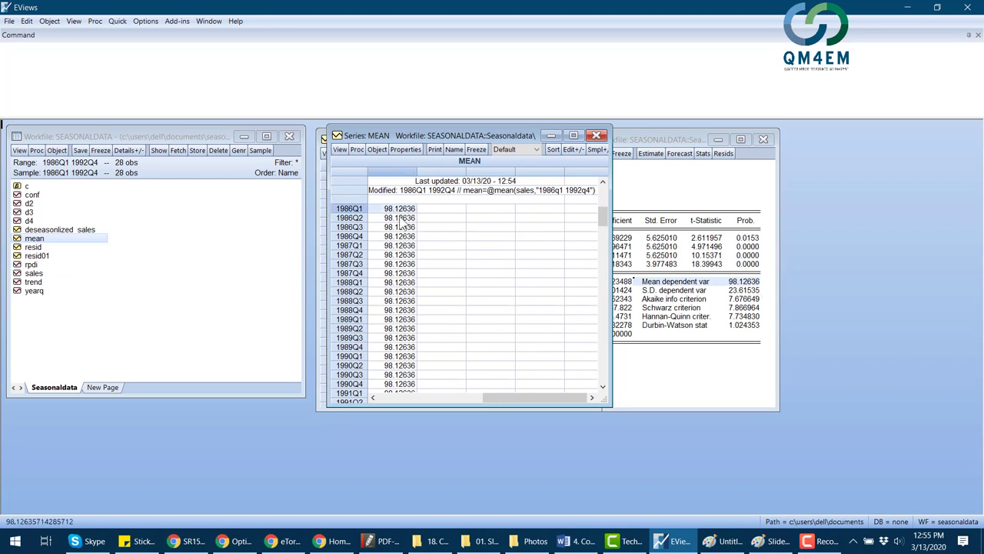
left_click(401, 219)
left_click(403, 246)
left_click(403, 255)
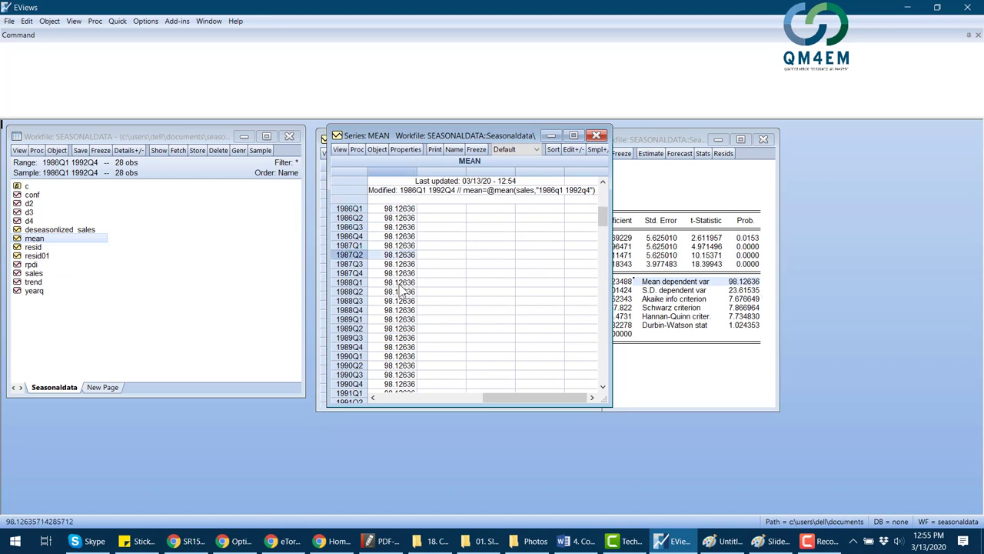
left_click(403, 282)
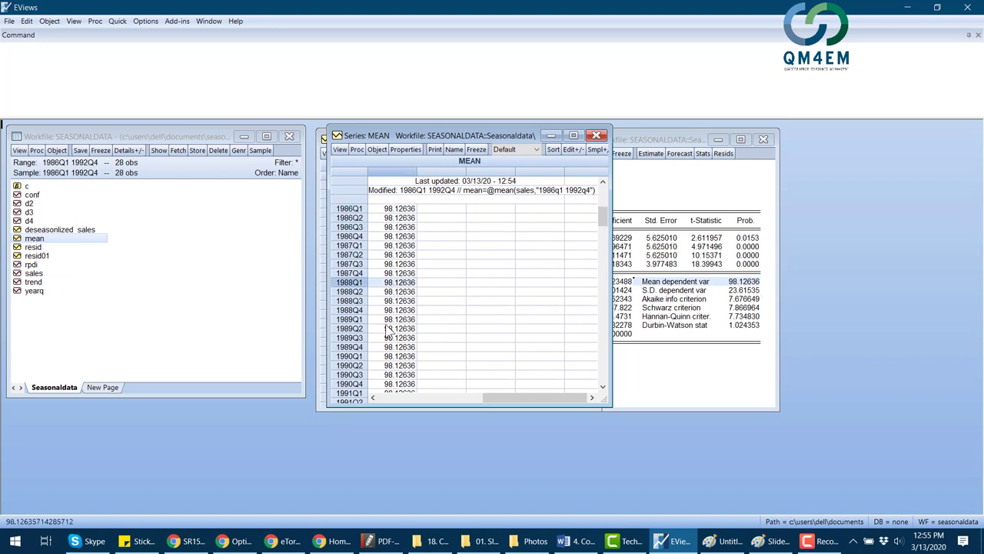
Generate a new series in the workfile with the equation deasonlized_series01 = resid01+mean.
left_click(57, 150)
left_click(68, 176)
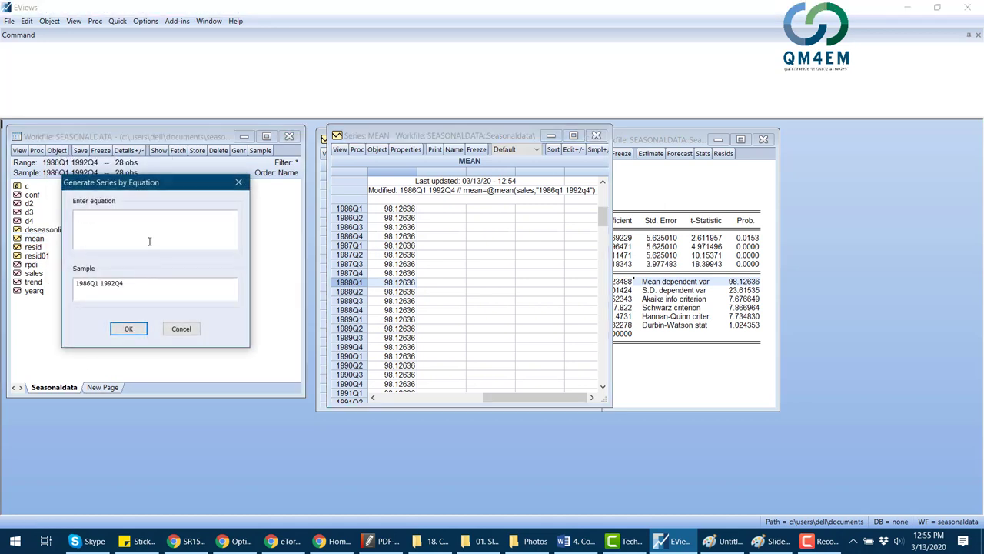
type("deasonlized_series")
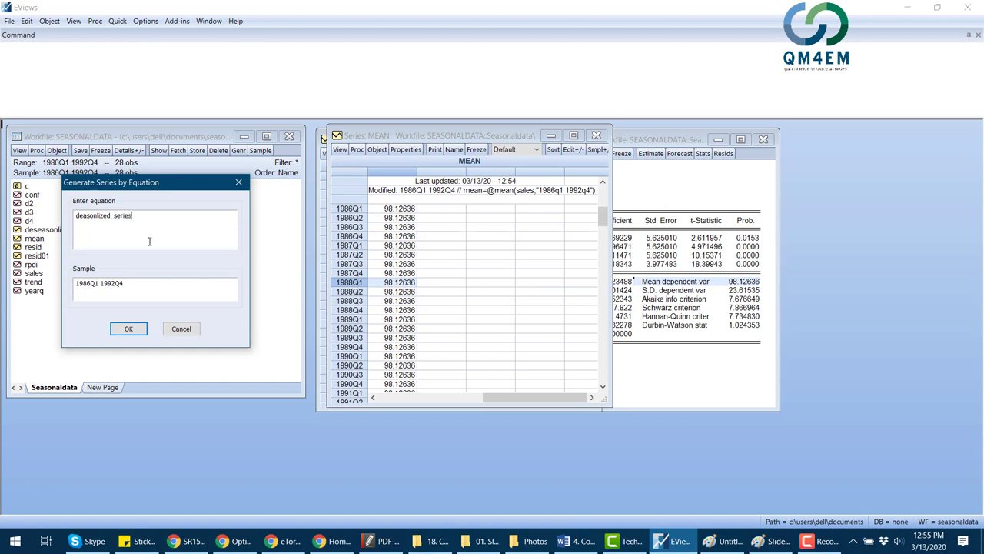
type("01")
type("= resid01+mean")
key("Return")
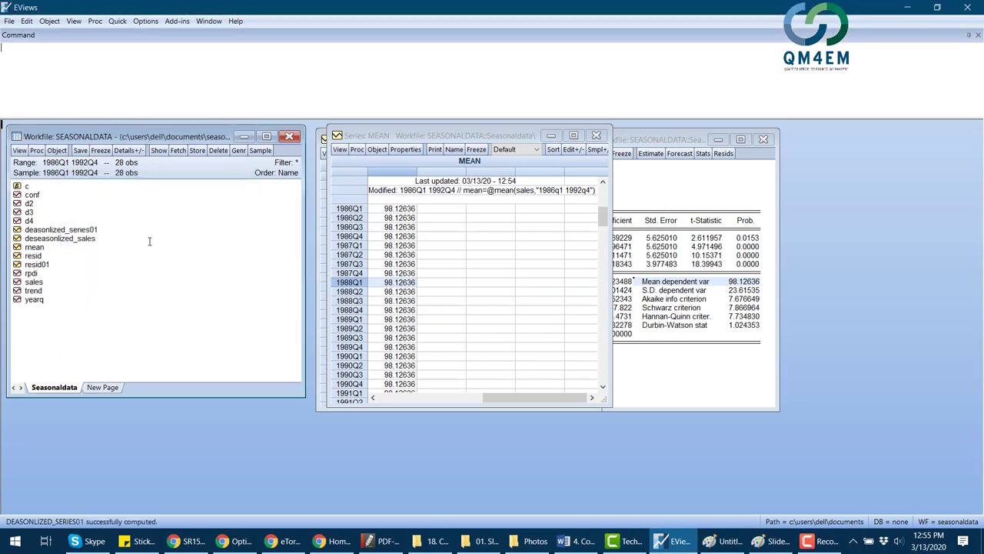
Open deasonlized_series01 and deseasonlized_sales together as a group and compare their quarterly values.
left_click(86, 230)
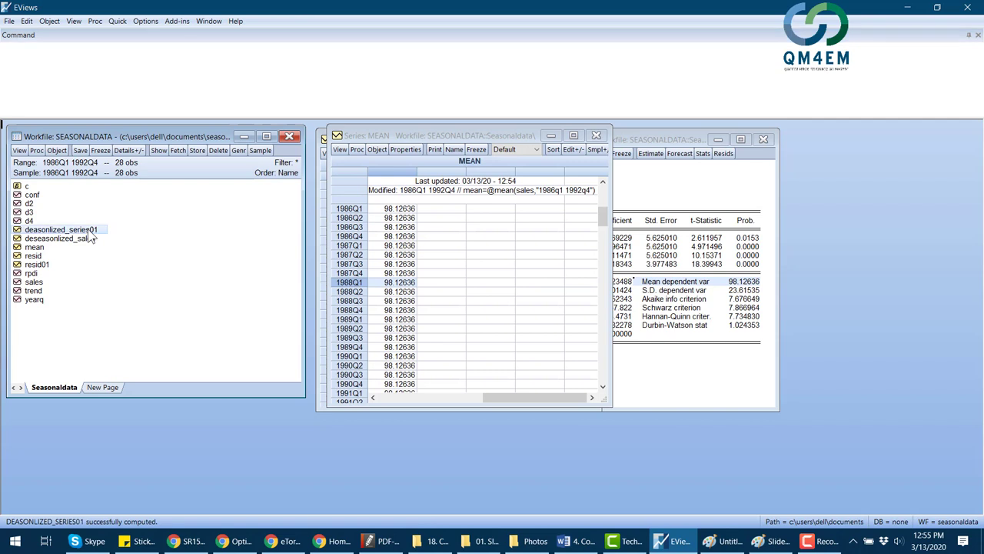
left_click(87, 240, "ctrl")
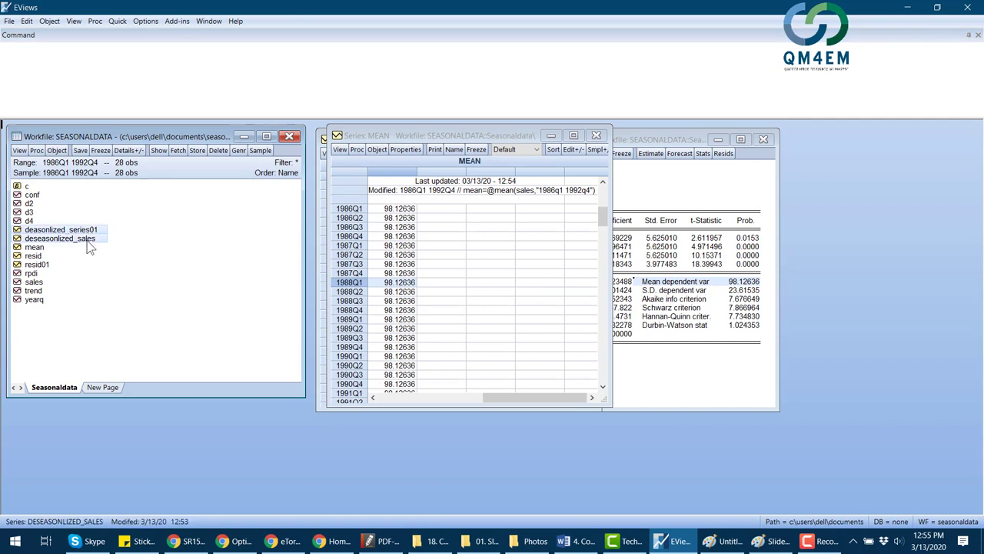
right_click(88, 240)
left_click(127, 249)
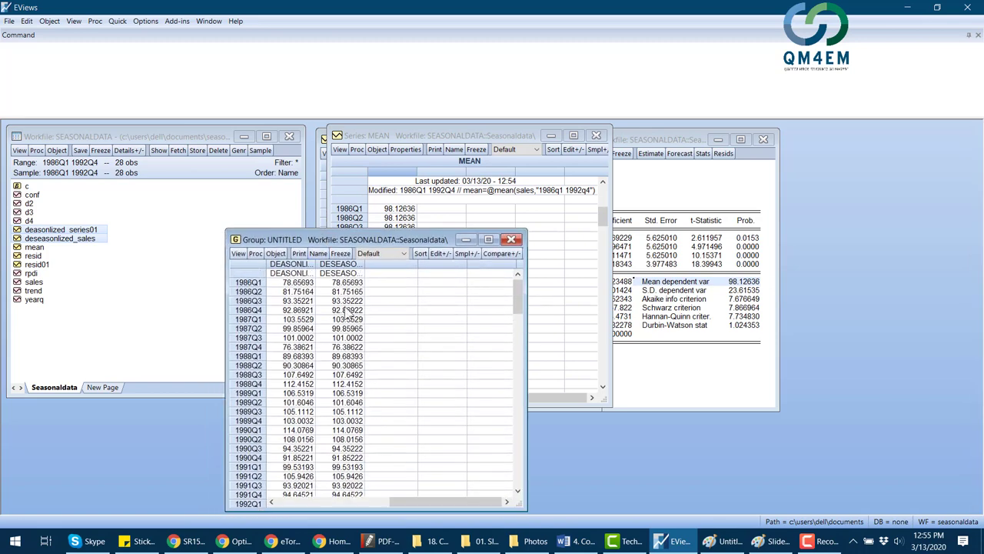
left_click(297, 284)
left_click(308, 293)
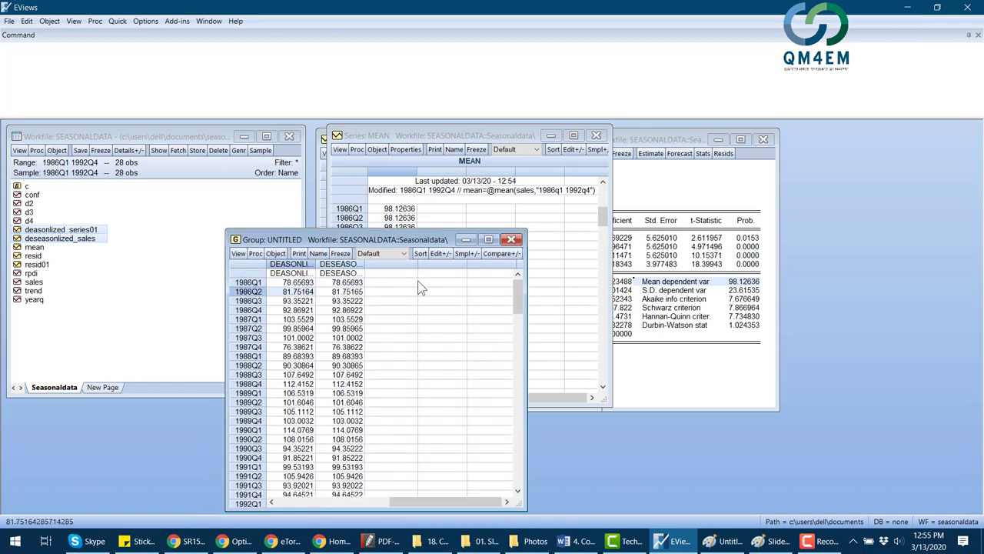
Close the untitled group without keeping it, along with the MEAN and RESID01 series windows.
left_click(511, 240)
left_click(461, 293)
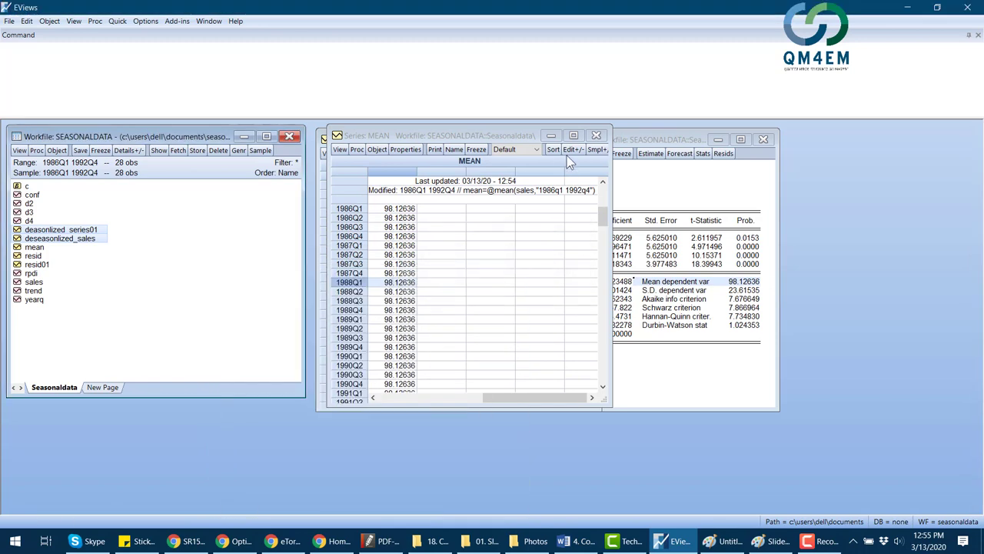
left_click(597, 136)
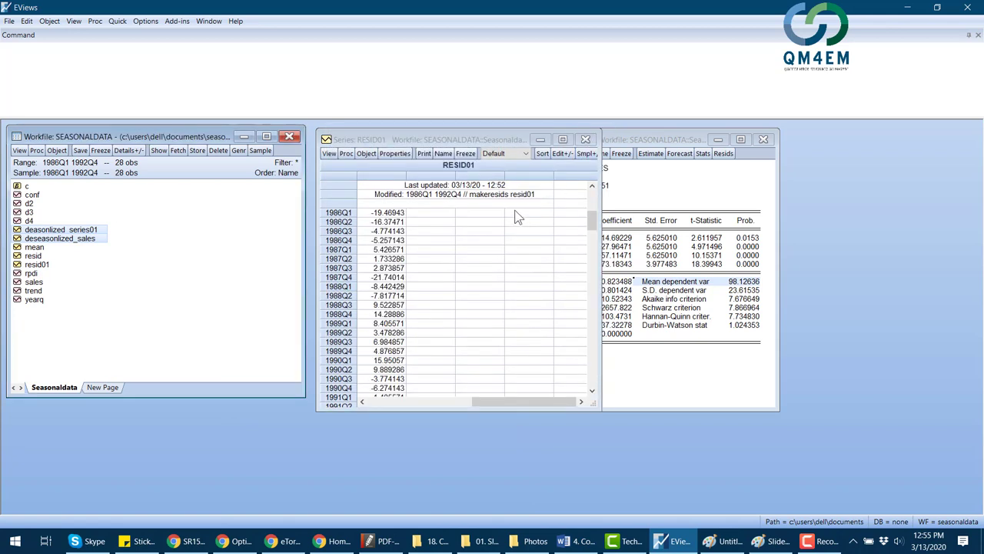
left_click(585, 141)
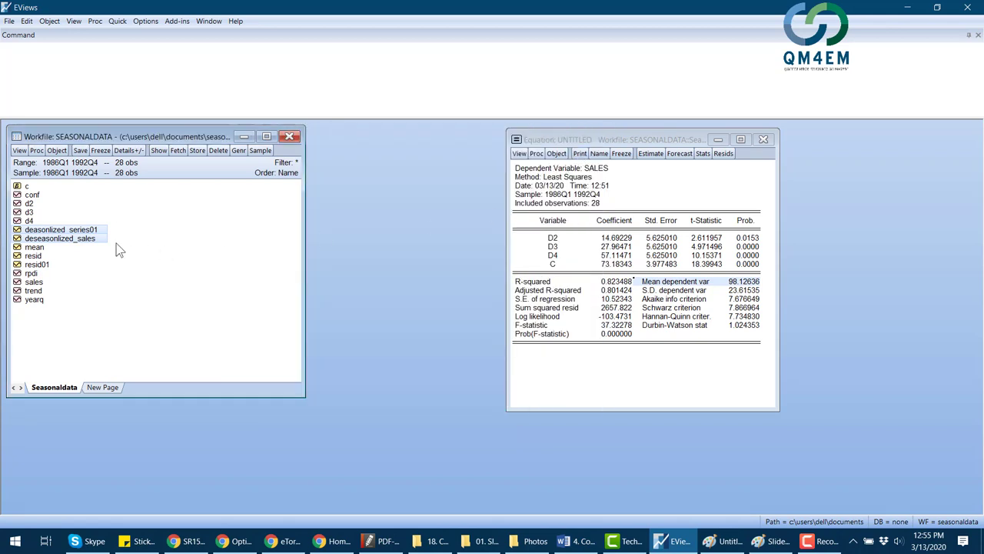
Clear the two-series selection in the workfile and open the deseasonlized_sales series on its own.
right_click(85, 240)
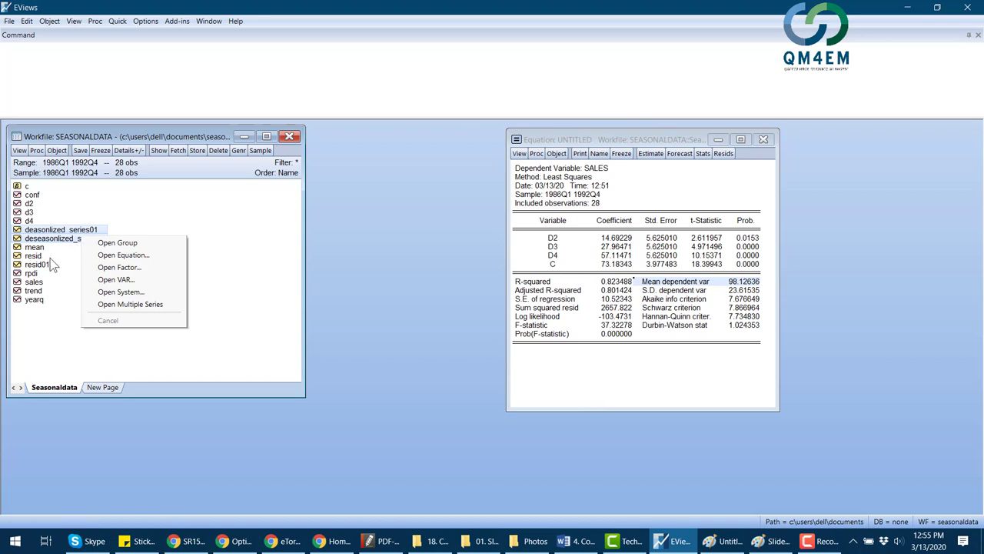
key("Escape")
left_click(80, 288)
double_click(74, 239)
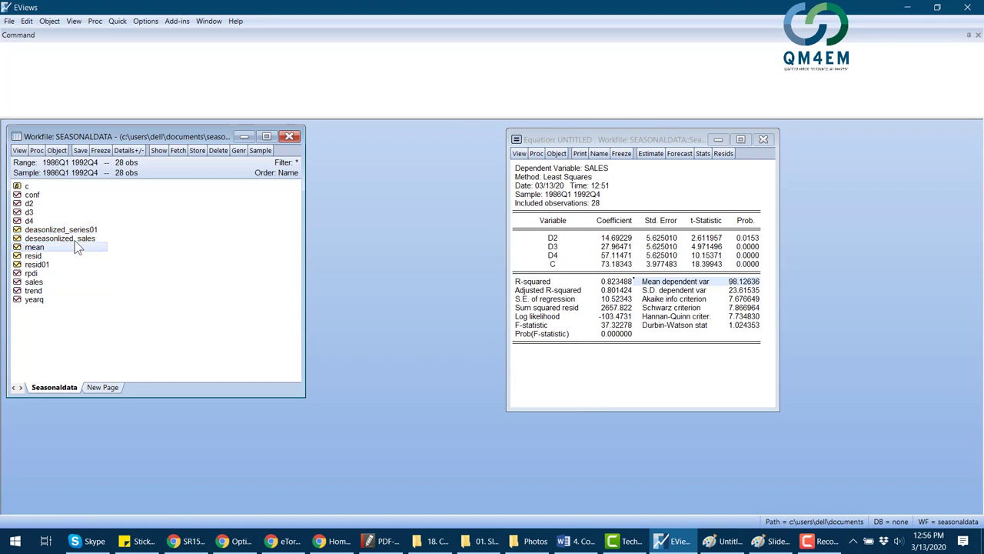